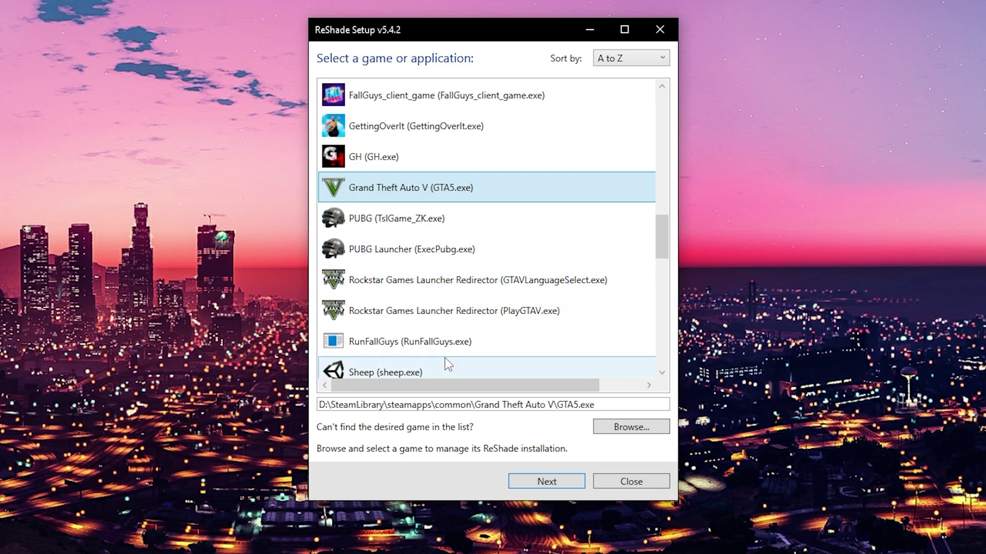
Pick GTA5.exe from D:\SteamLibrary\steamapps\common\Grand Theft Auto V as the game and continue
left_click(614, 430)
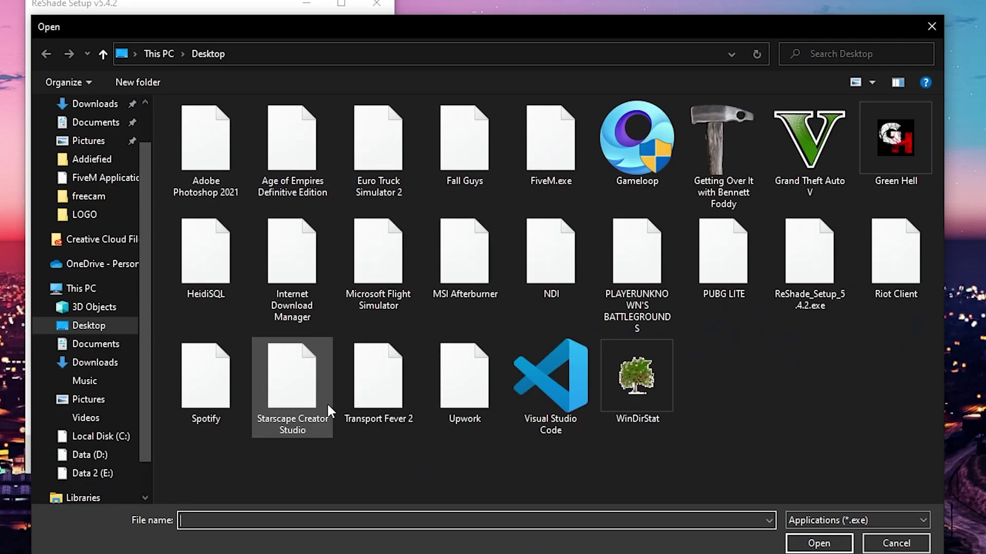
double_click(214, 130)
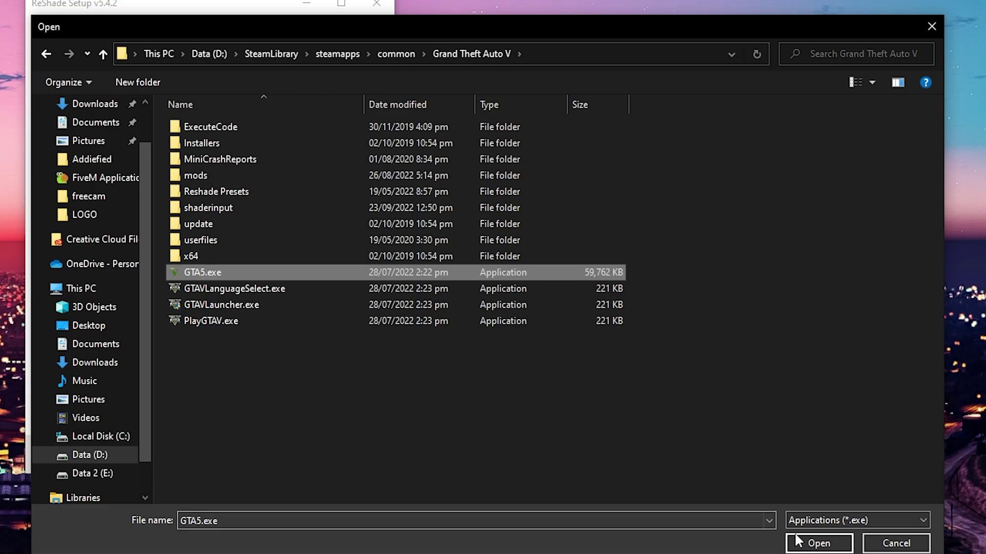
left_click(816, 542)
left_click(565, 479)
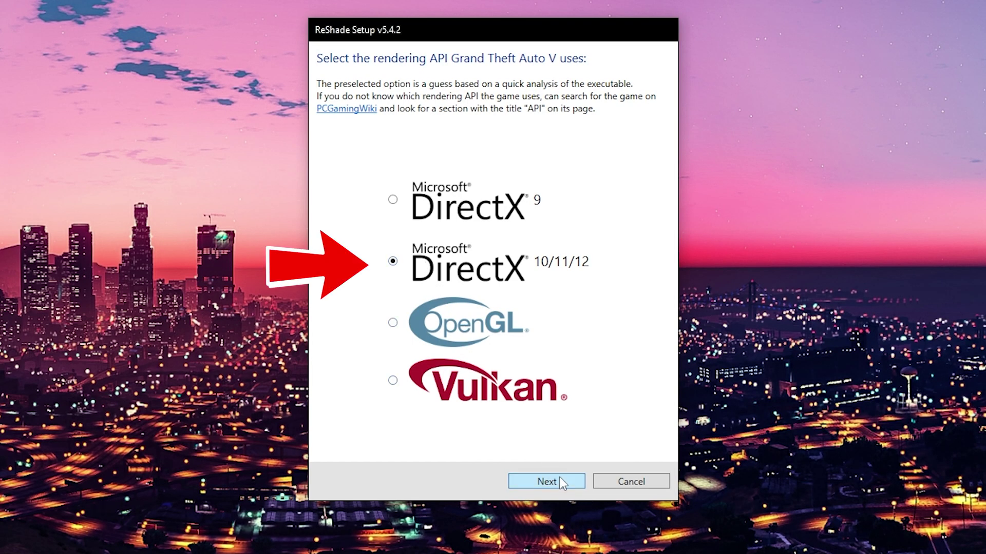
Install ReShade for DirectX 10/11/12 with all effect packages checked, then finish setup
left_click(563, 482)
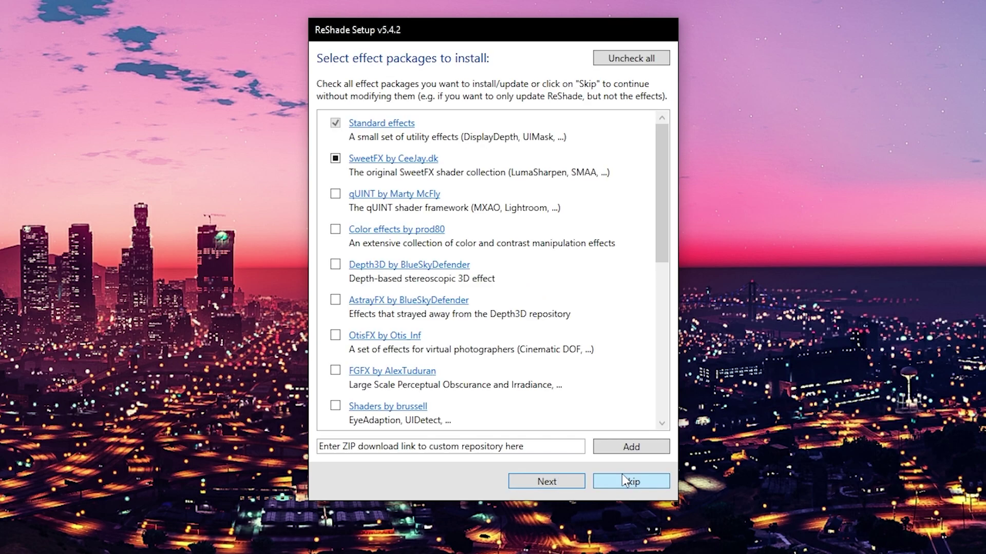
left_click(625, 64)
left_click(624, 63)
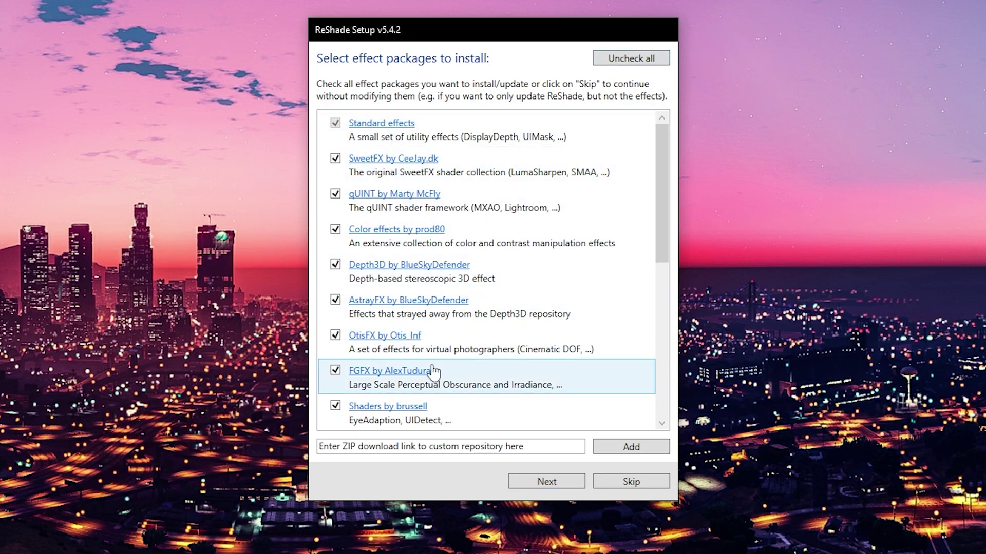
left_click(543, 480)
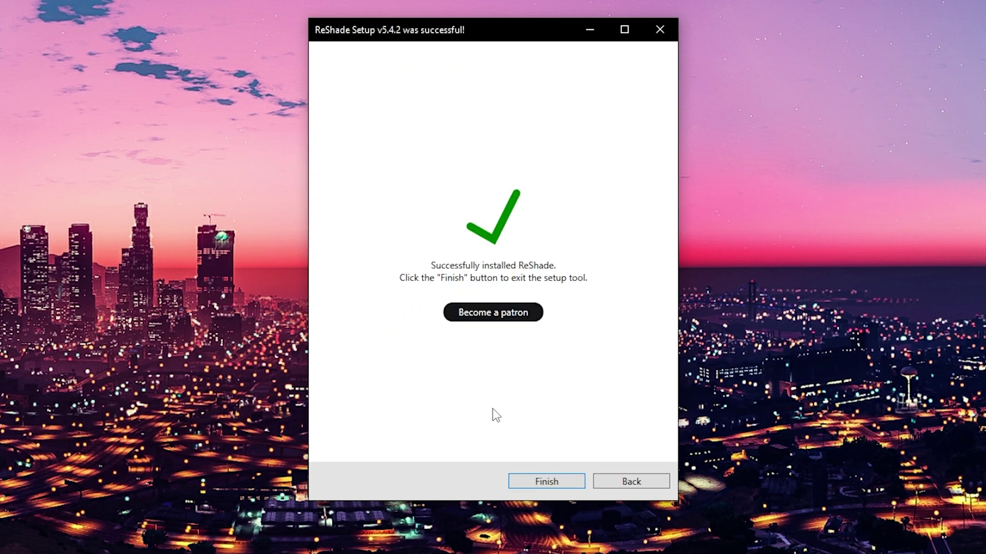
left_click(572, 479)
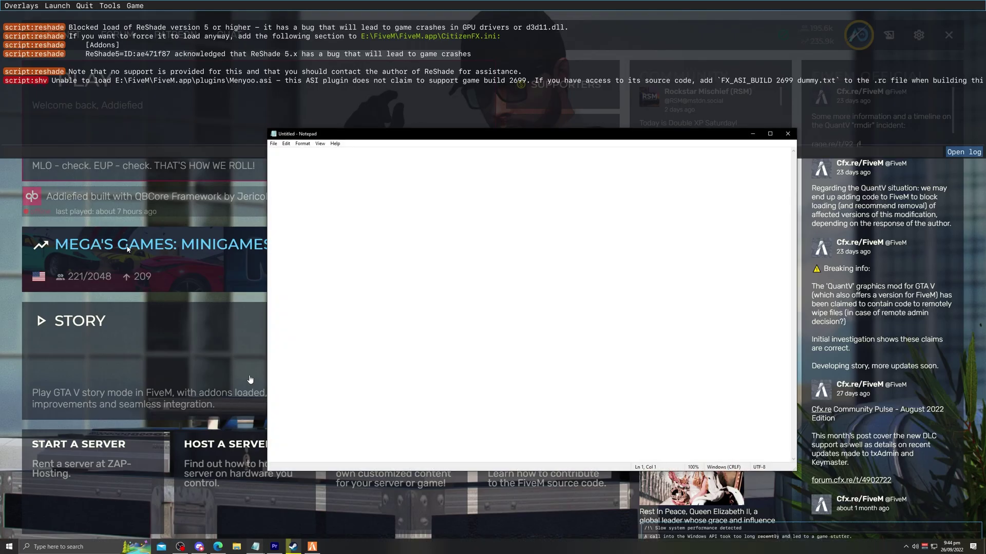
Note the ReShade5 acknowledgement ID, quit FiveM, and download reshade.txt from Discord's pinned messages
type("ae471")
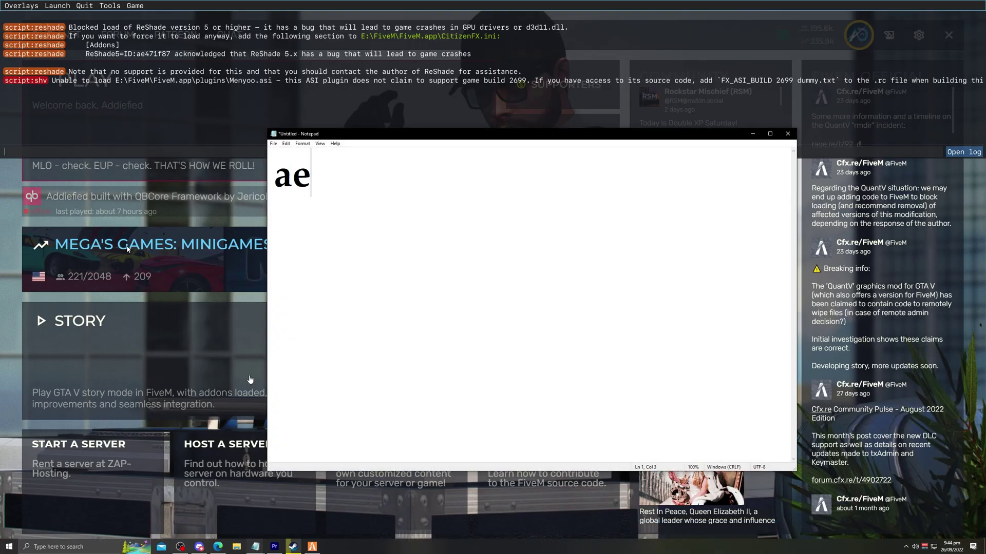
type("f87")
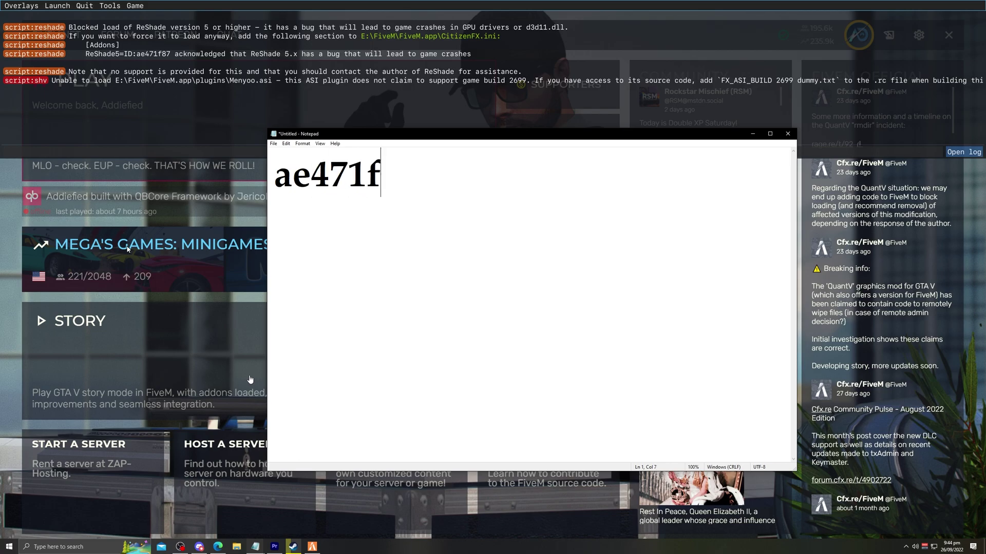
key("alt+Tab")
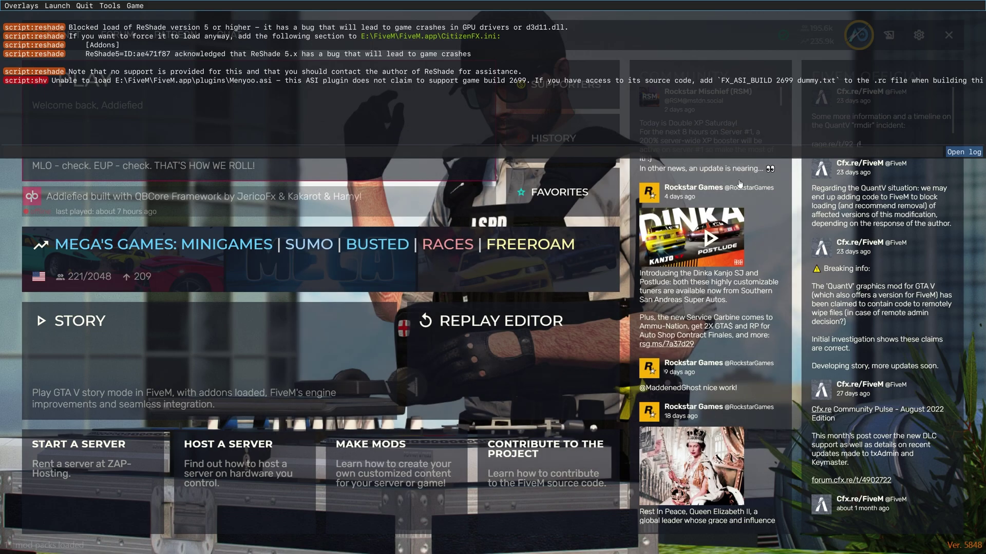
type("it")
key("Return")
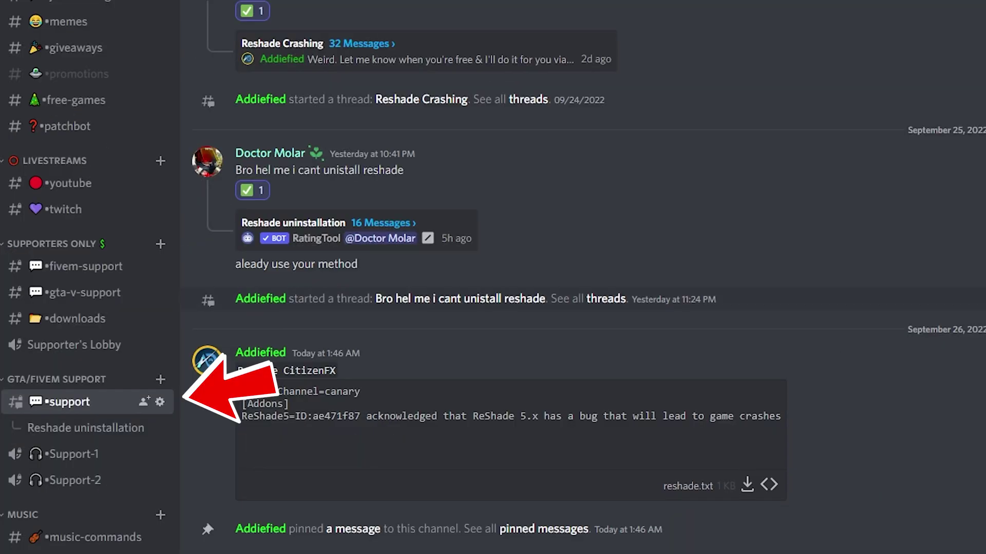
left_click(797, 41)
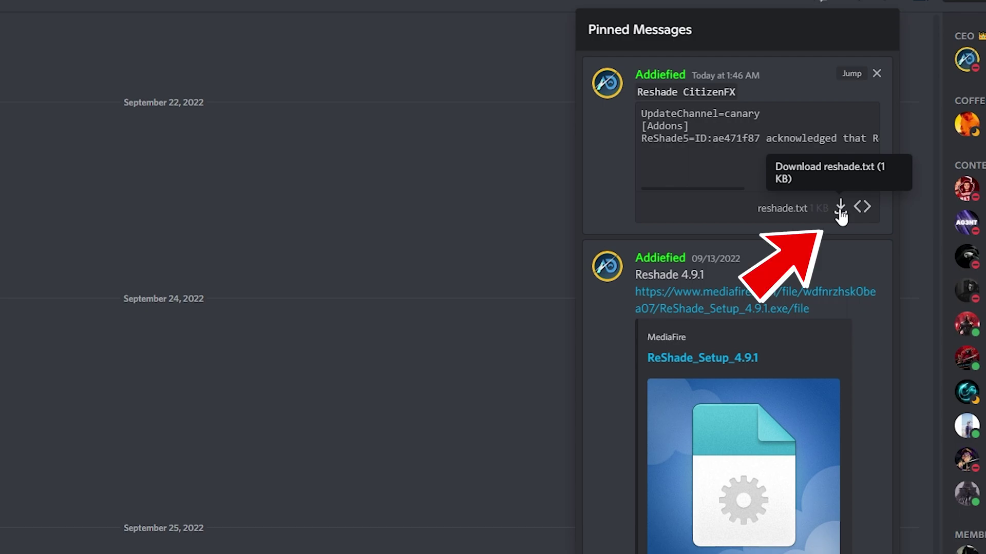
left_click(840, 210)
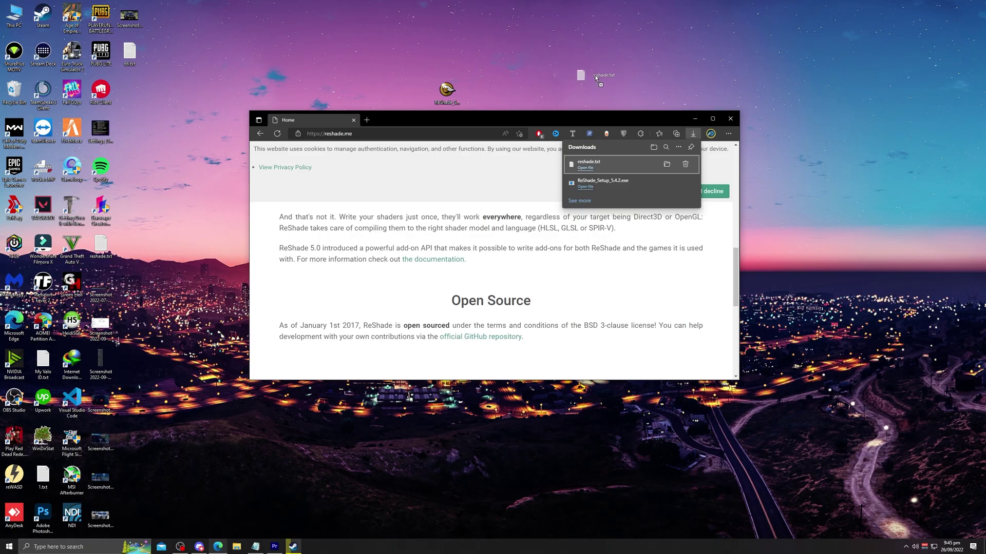
Open reshade.txt from the desktop, select its [Addons] ReShade5 lines, and open FiveM's file location
left_click_drag(595, 78, 596, 78)
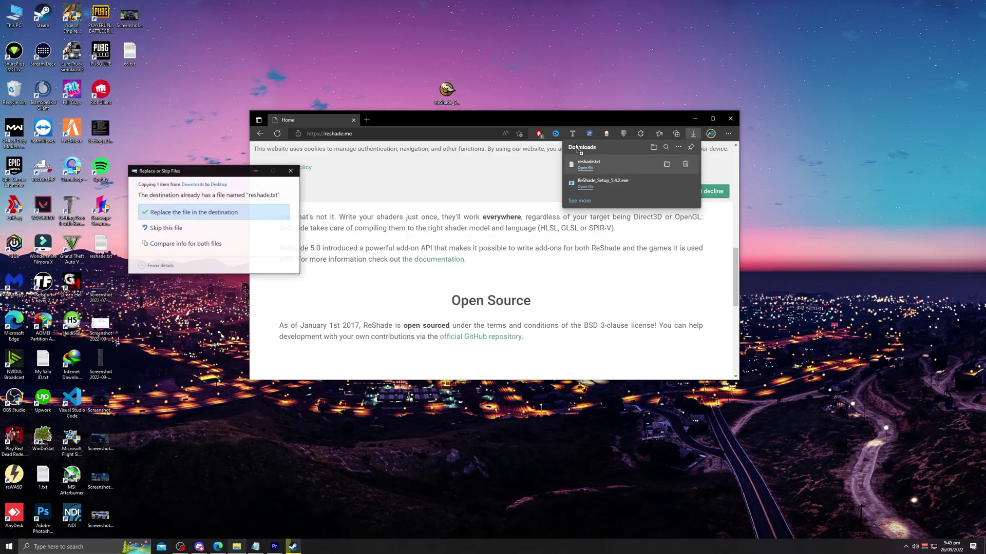
double_click(592, 57)
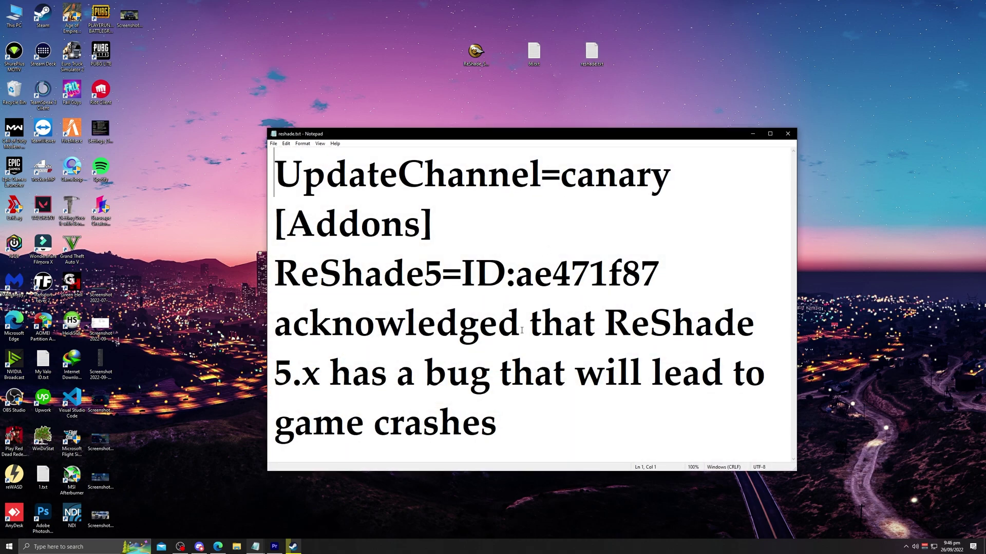
scroll(604, 207, "down", 4, "ctrl")
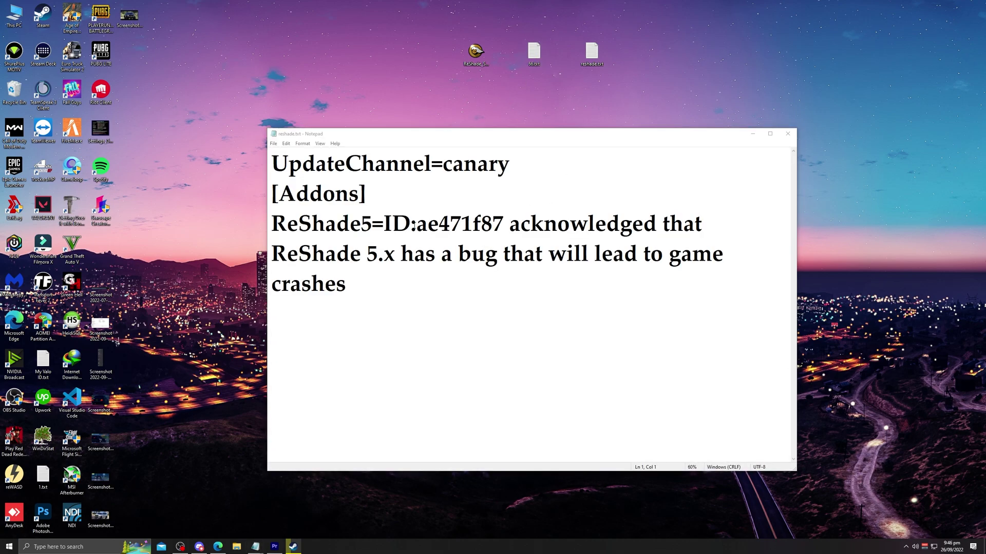
left_click_drag(468, 300, 264, 195)
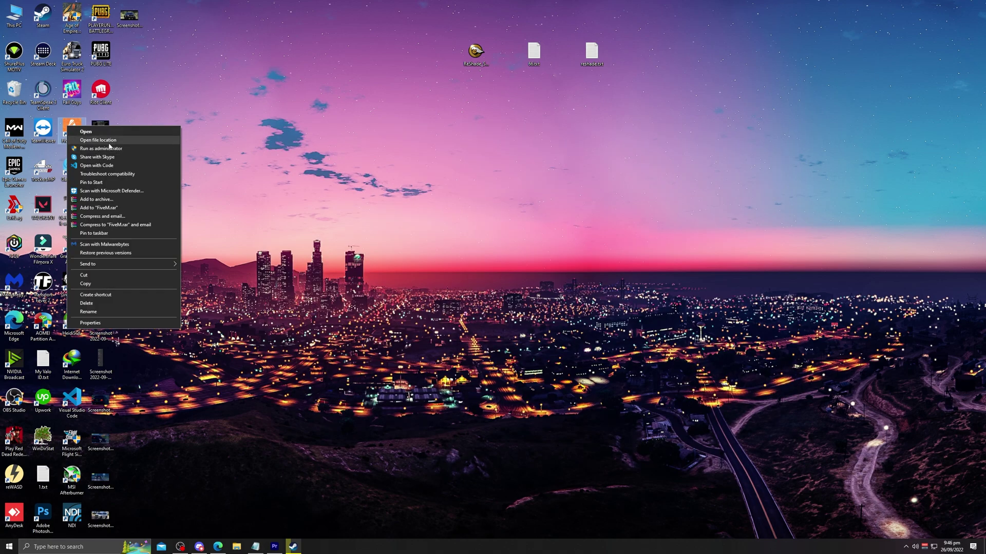
left_click(107, 140)
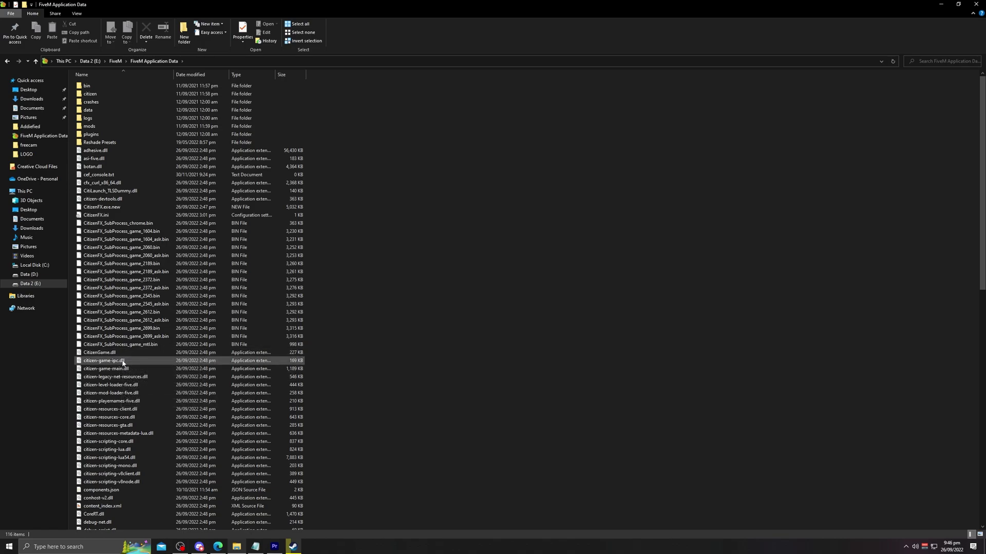
Swap CitizenFX.ini's UpdateChannel=production line for the pasted canary and ReShade5 Addons text, and save
double_click(98, 215)
left_click_drag(569, 285, 229, 284)
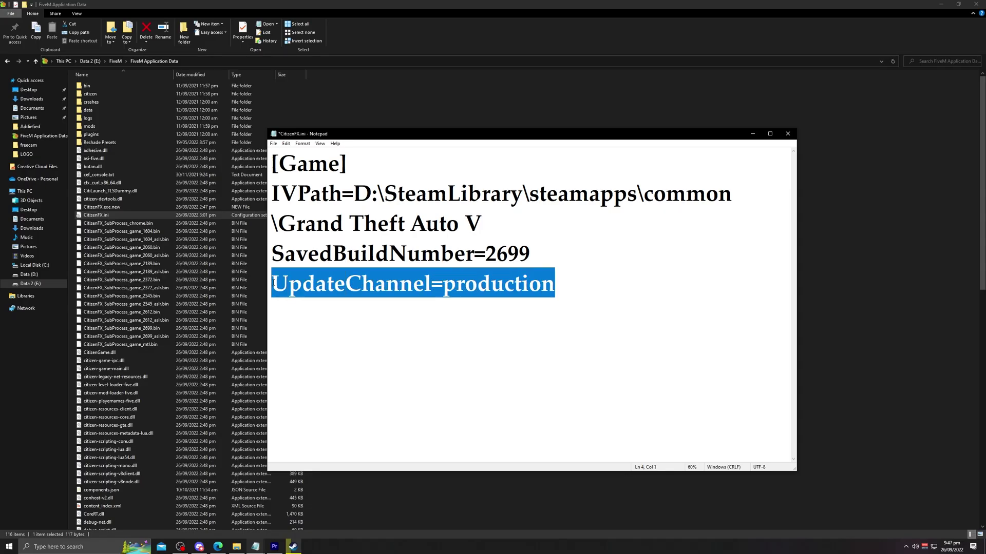
key("BackSpace")
type("UpdateChannel=canary [Addons] ReShade5=ID:ae471f87 acknowledged that ReShade 5.x has a bug that will lead to game crashes")
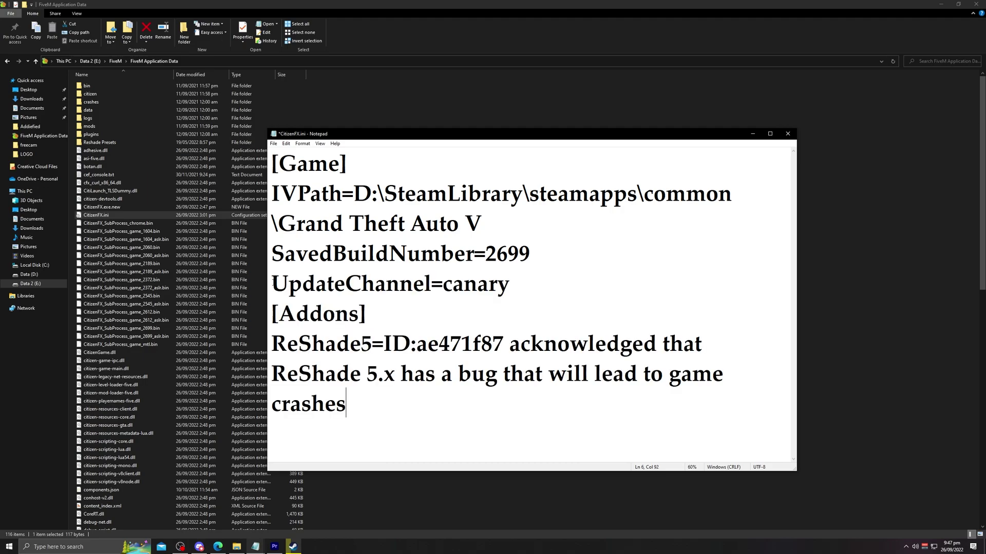
left_click(788, 134)
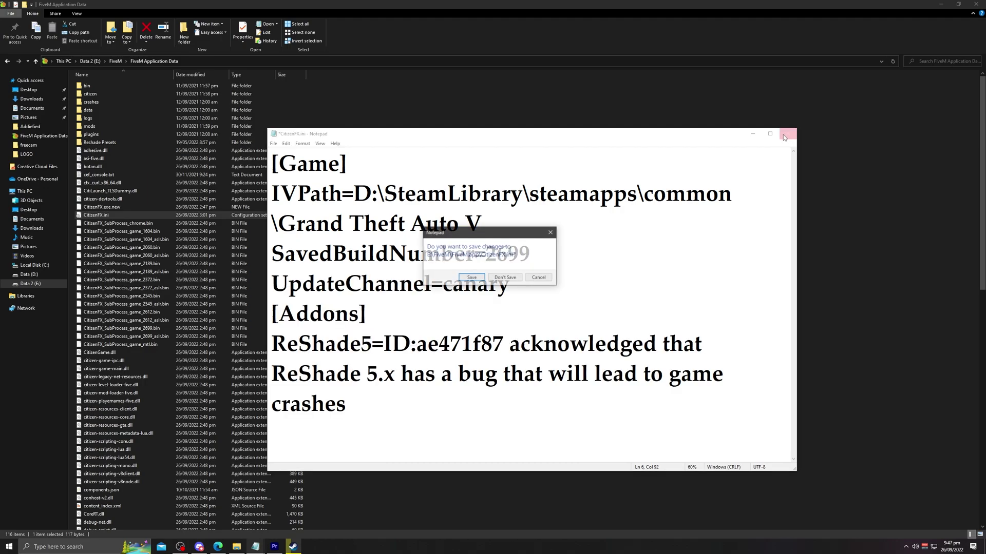
left_click(471, 277)
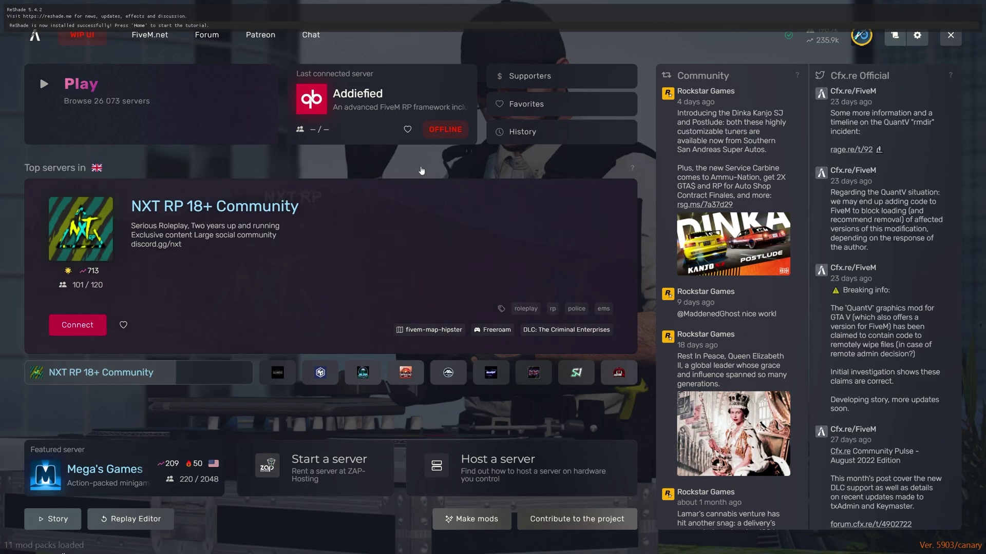
Bring up the ReShade overlay over FiveM with the Home key
key("Home")
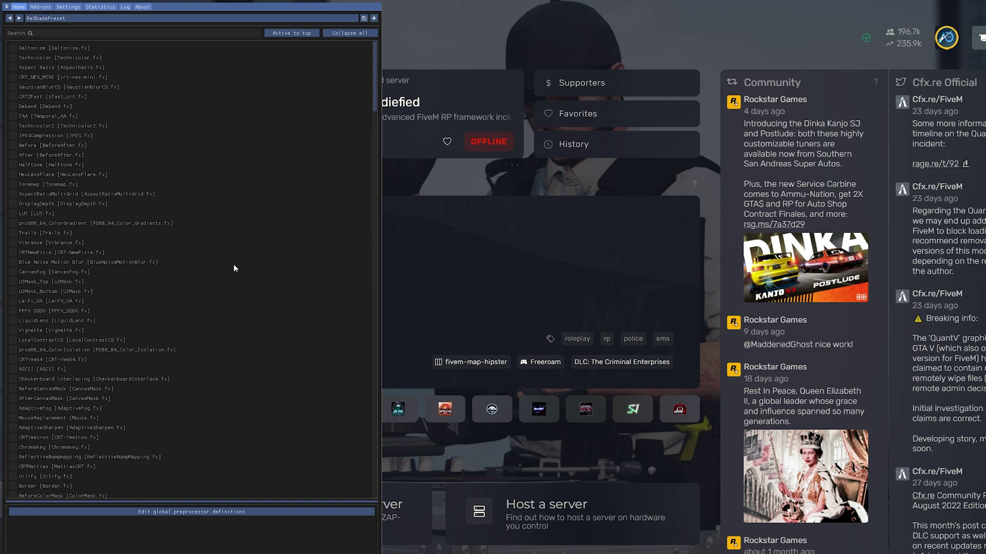